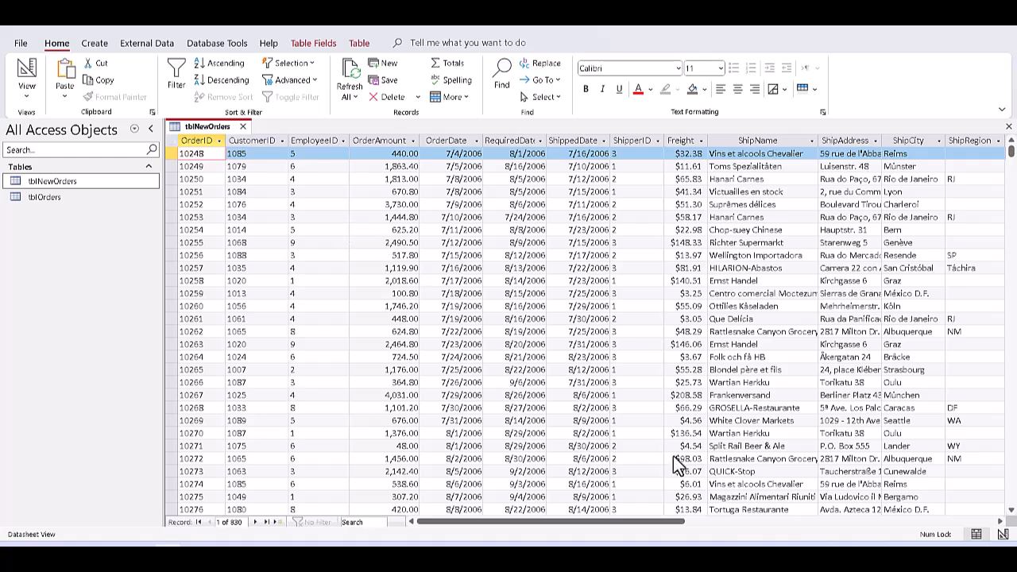
Filter tblNewOrders so only Canada records show in the ShipCountry column
drag(680, 518, 776, 541)
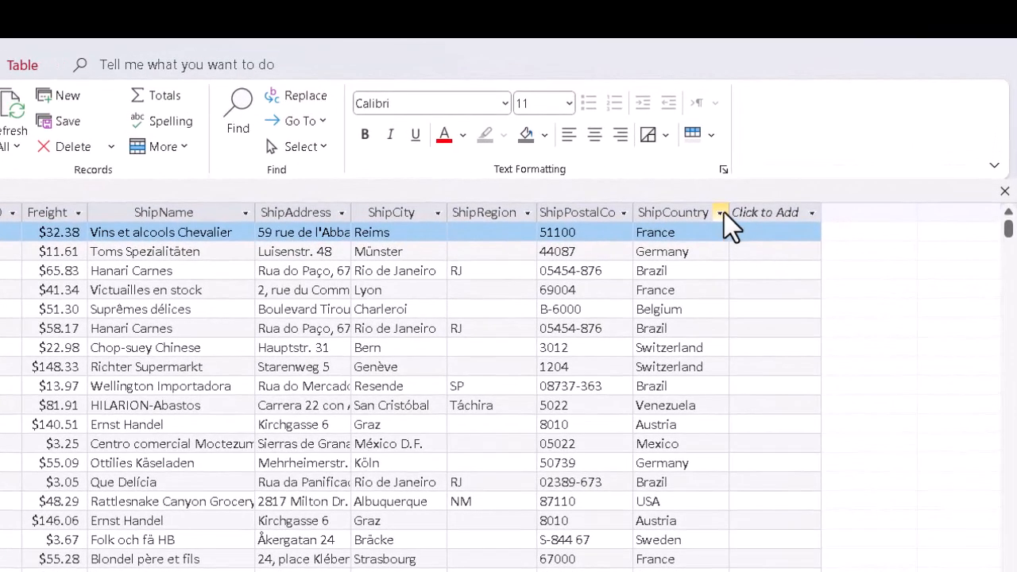
click(721, 212)
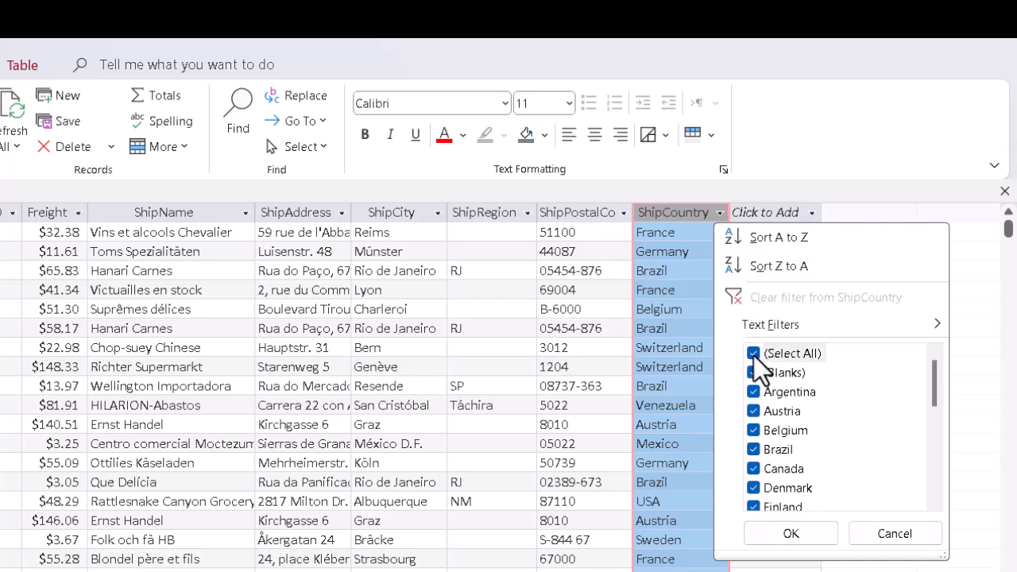
click(753, 354)
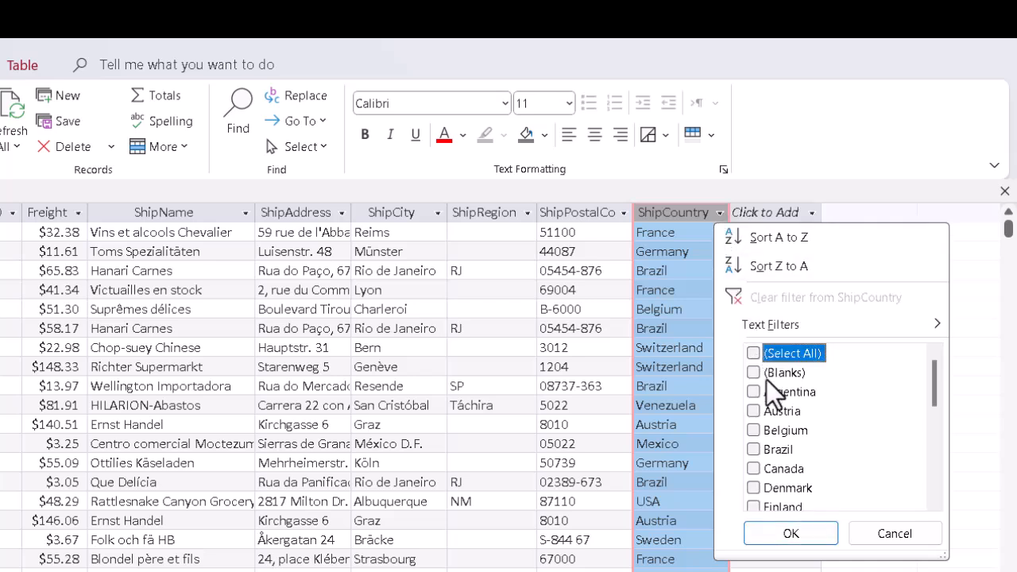
click(753, 469)
click(791, 537)
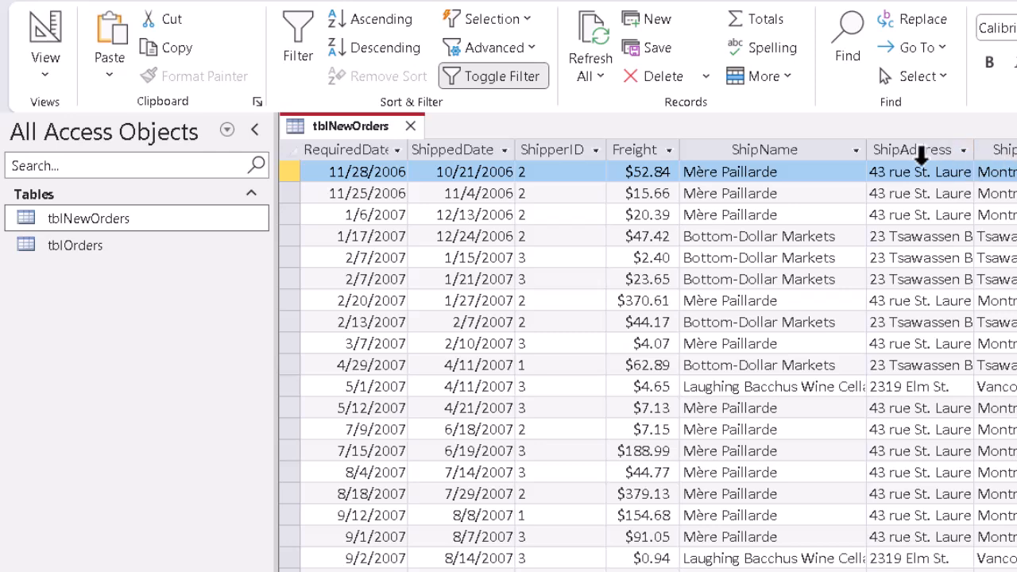
Sort Freight from largest to smallest, then toggle the country filter off to show all records
click(671, 151)
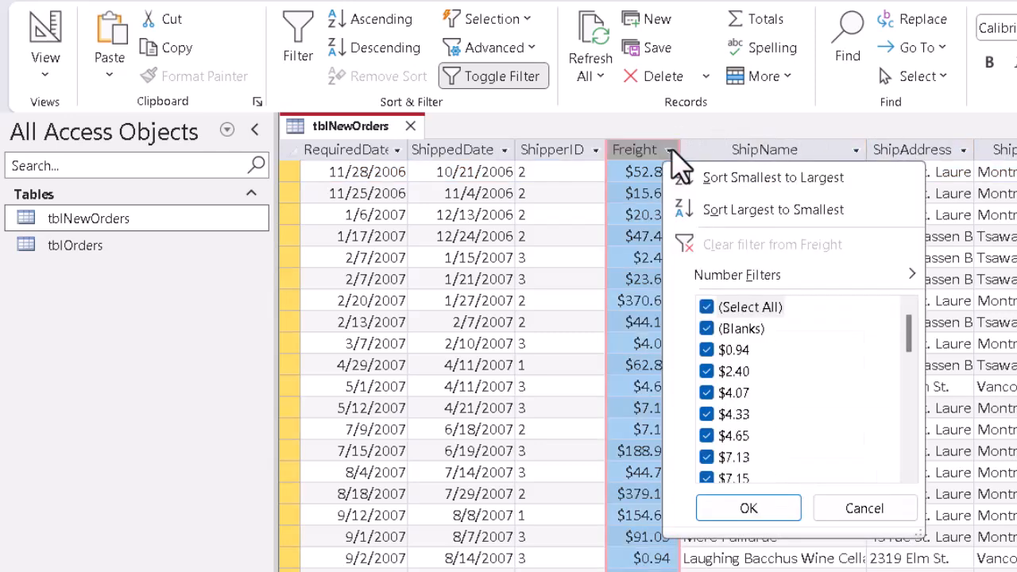
click(711, 211)
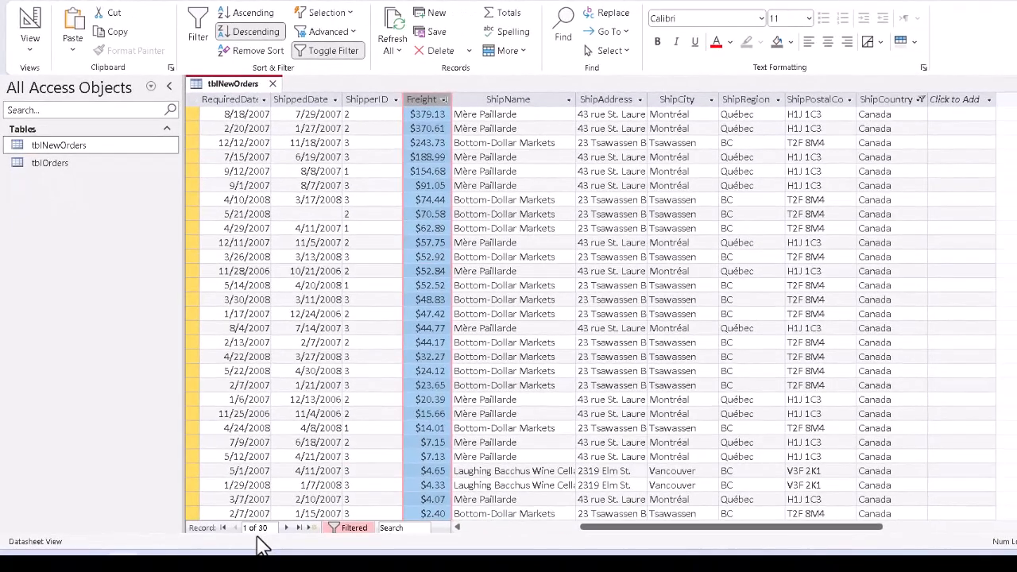
click(342, 526)
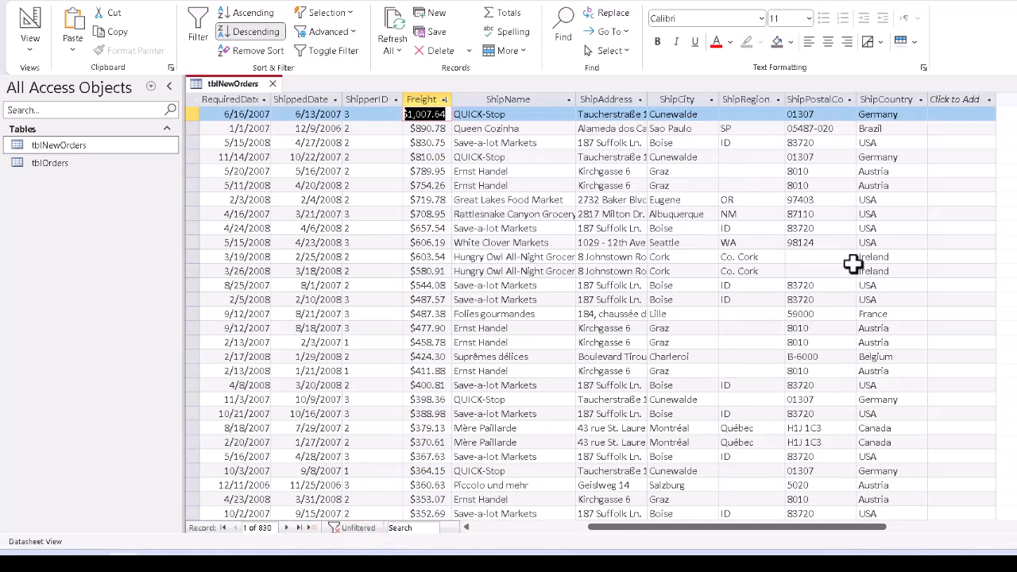
click(525, 527)
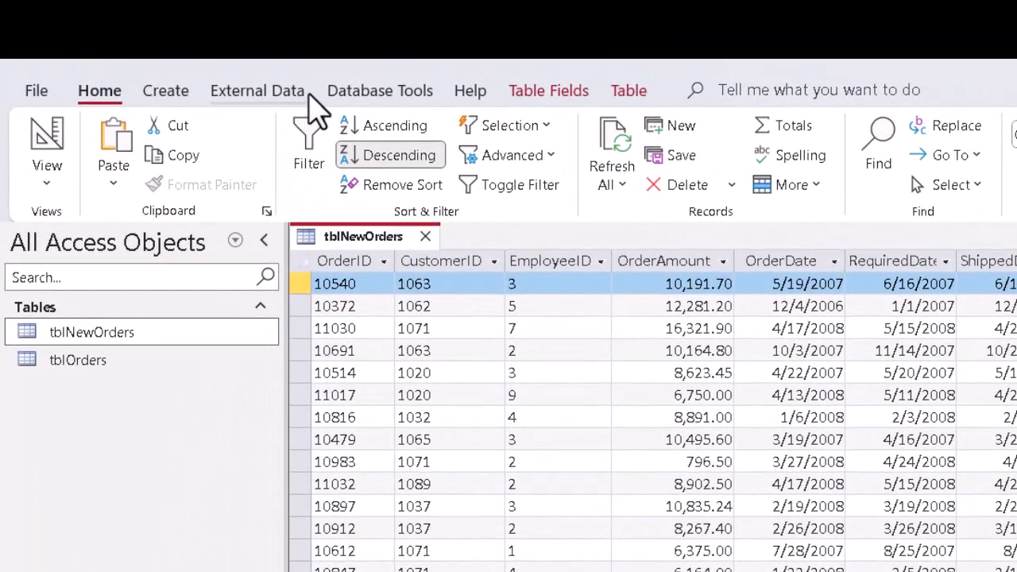
Start a new query design, add the tblNewOrders table and enlarge its field list
click(187, 98)
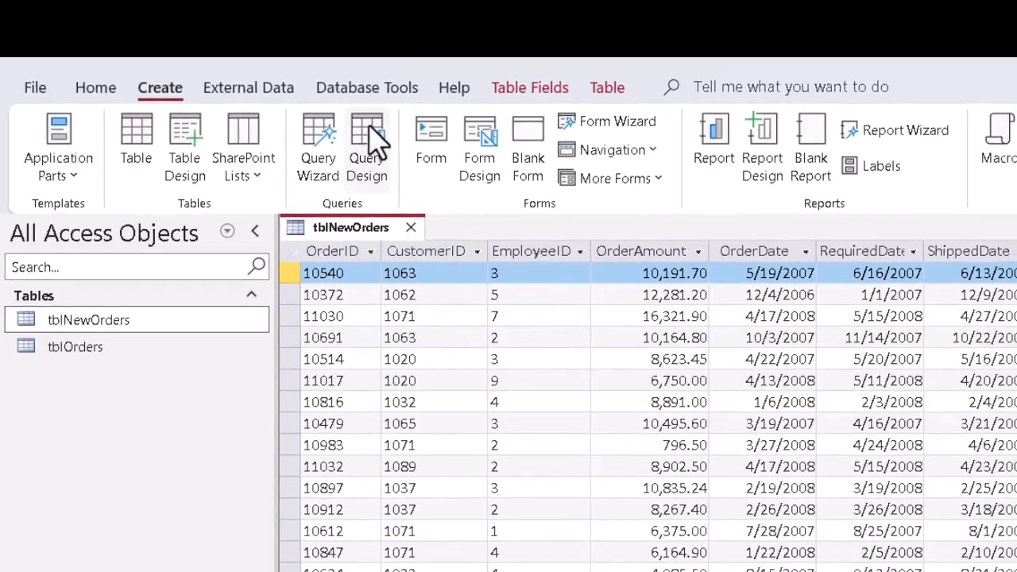
click(370, 143)
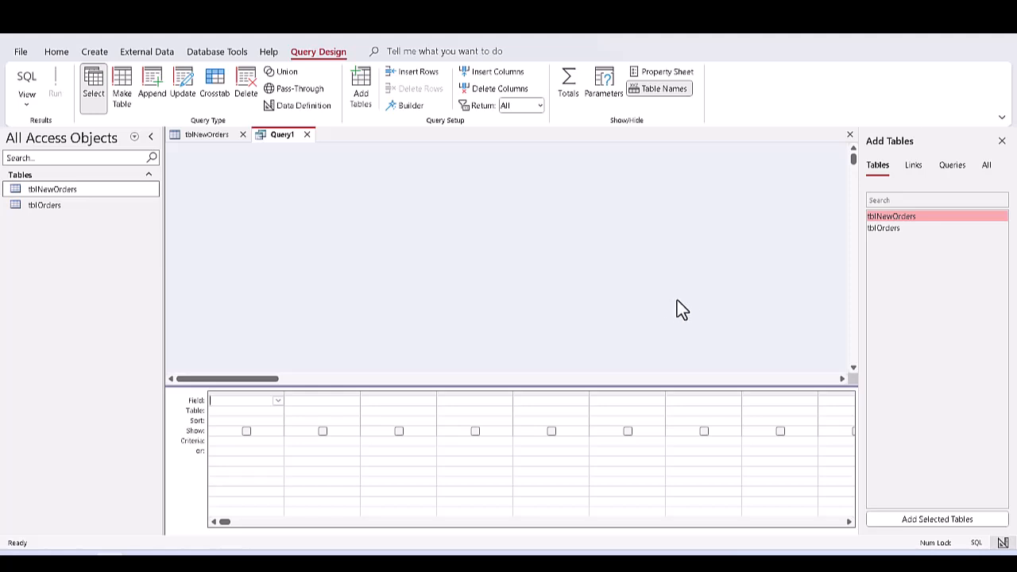
click(912, 221)
click(912, 222)
double_click(913, 221)
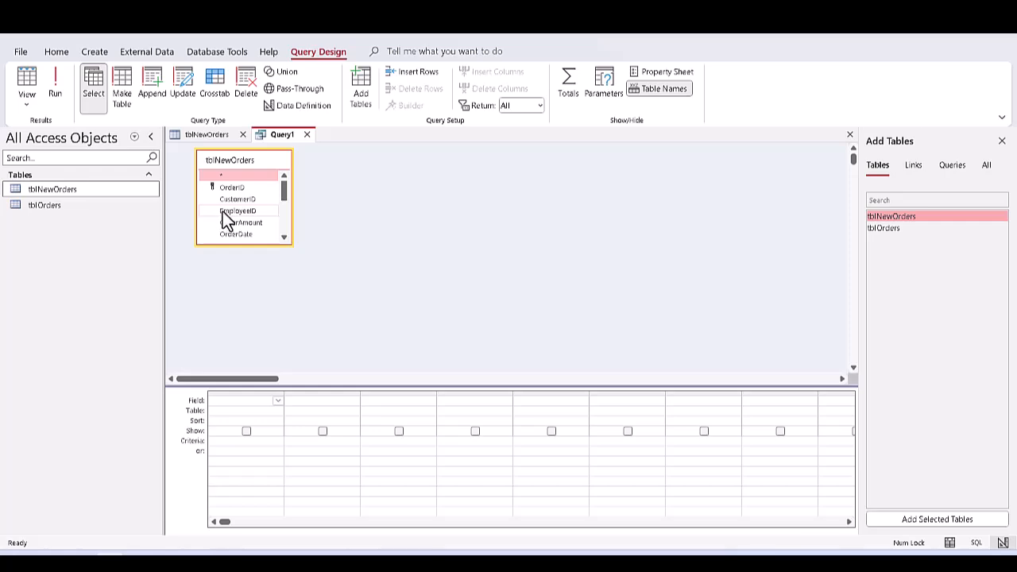
drag(243, 247, 233, 359)
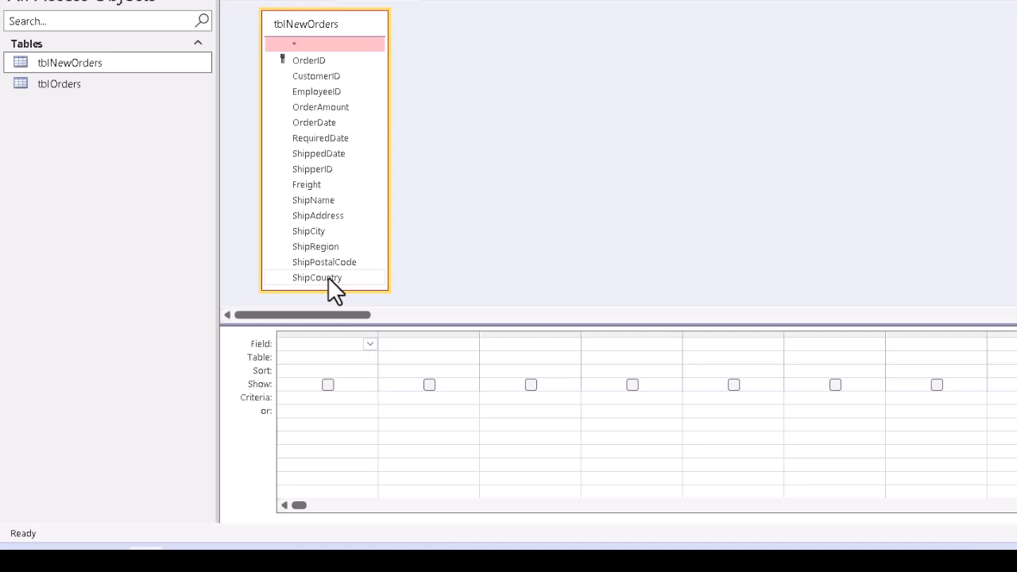
Add the ShipCountry field to the query grid with the criteria Canada
double_click(327, 276)
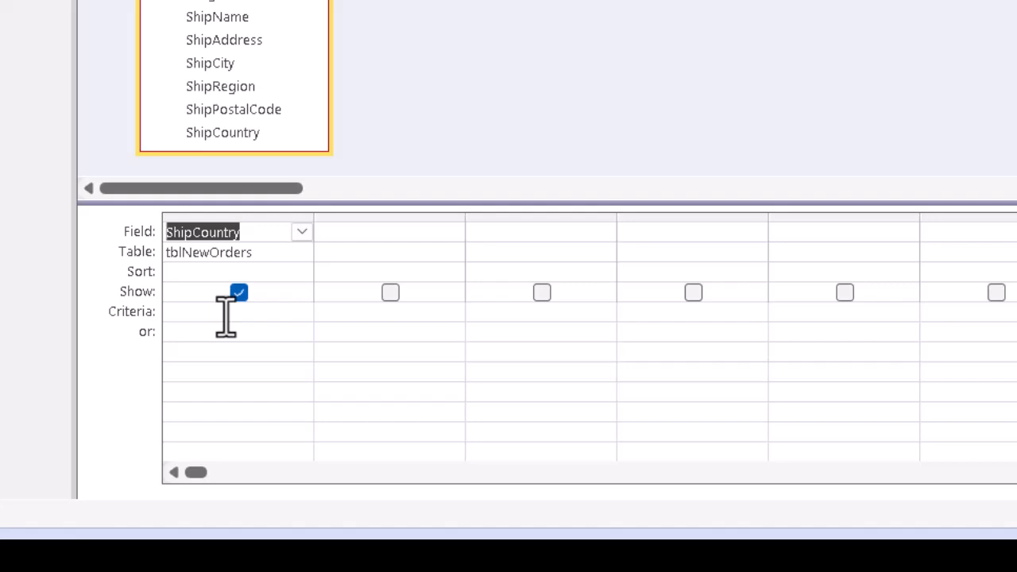
click(226, 314)
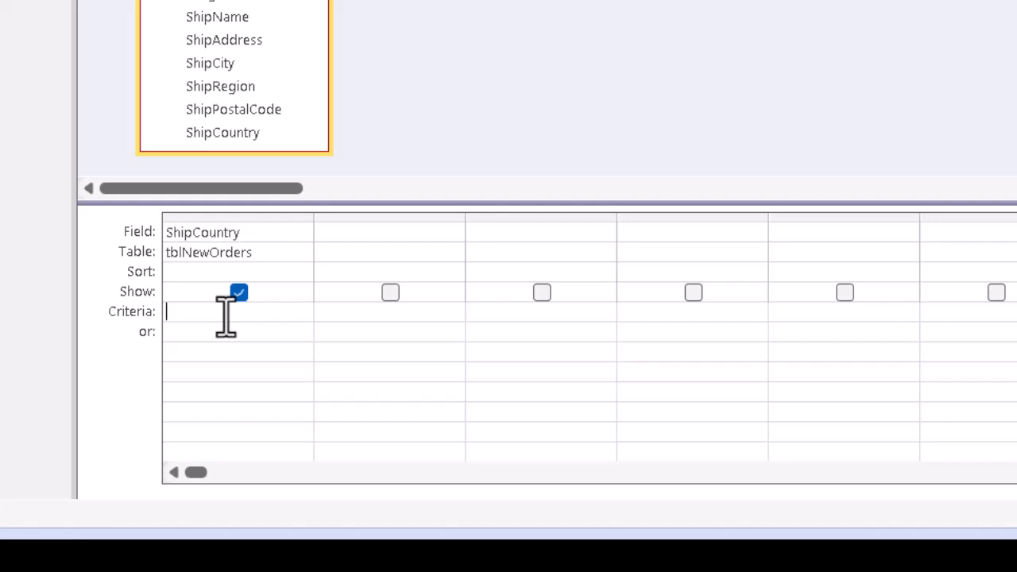
text(Canada)
key(Tab)
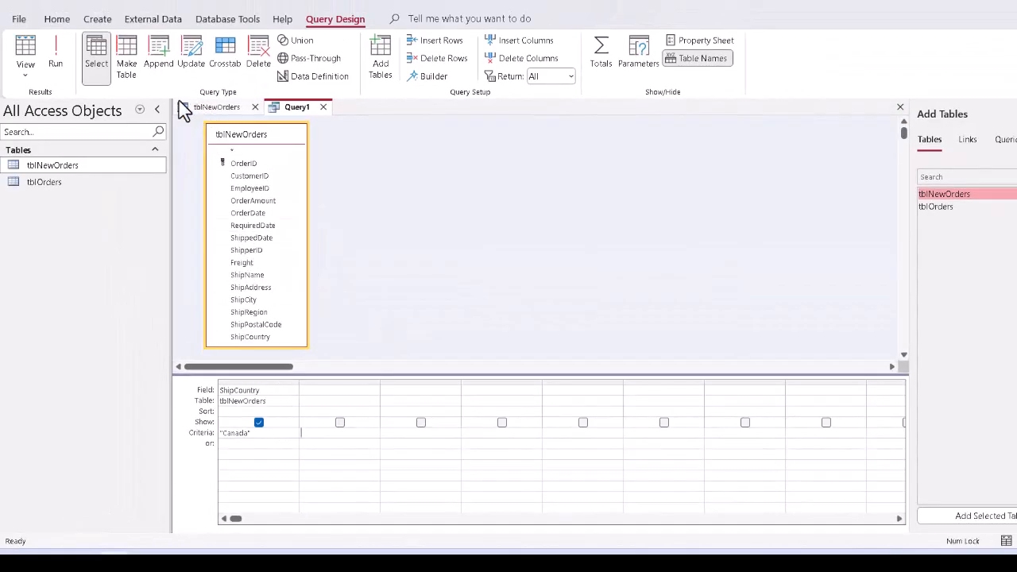
Run the query to view its results and return to design view
click(58, 63)
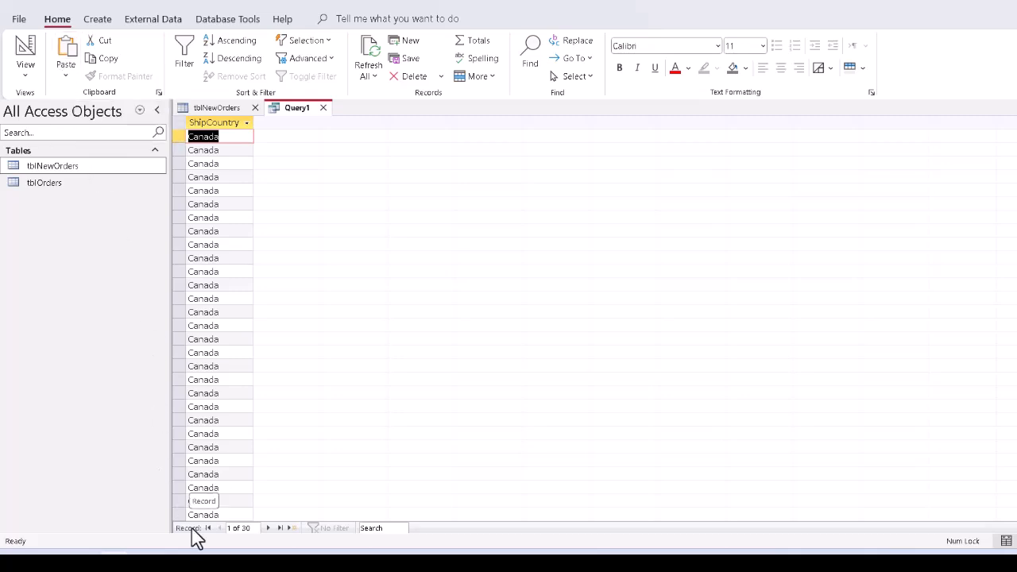
click(244, 528)
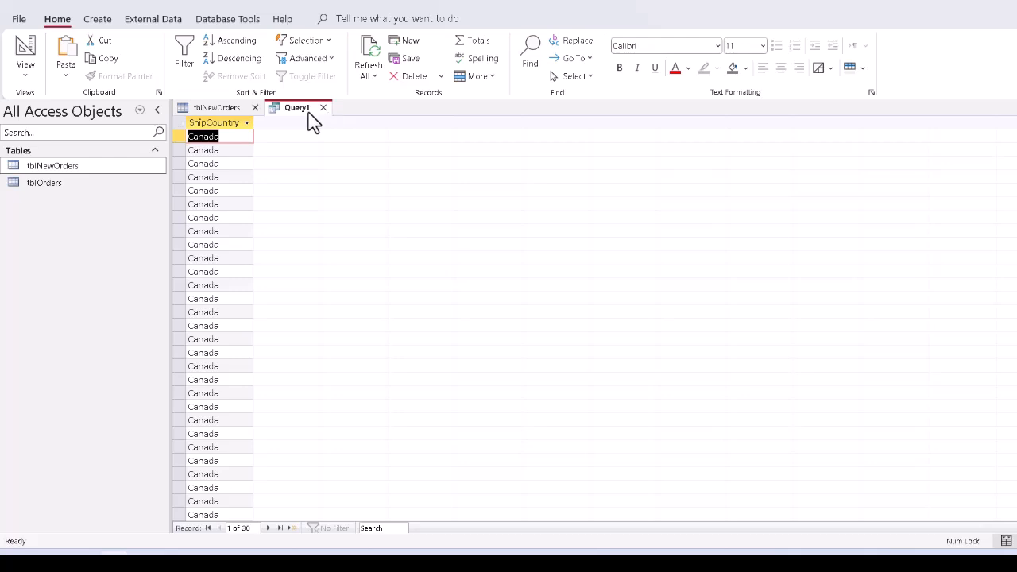
click(29, 49)
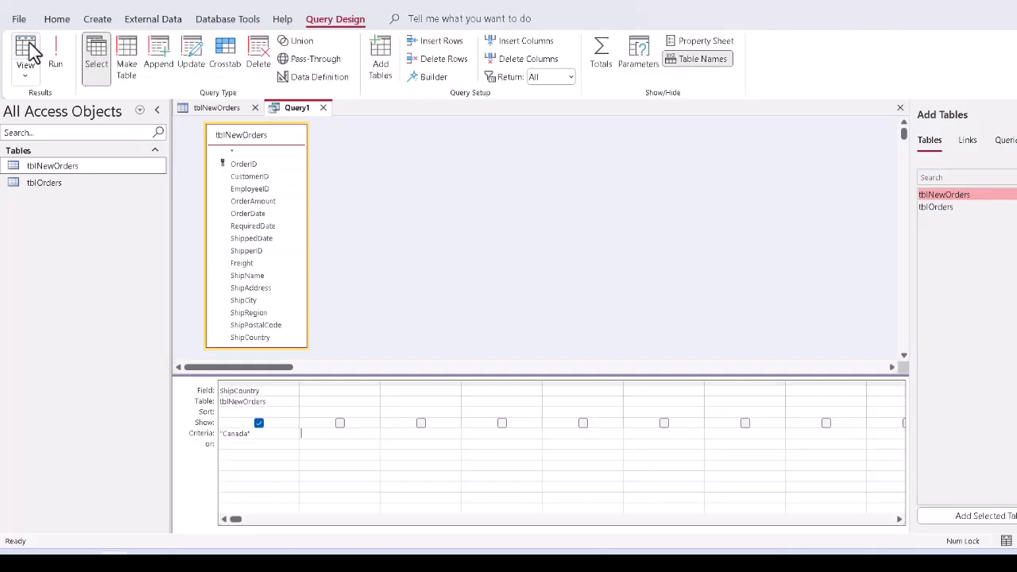
Save the query as qryCanadaFreight
click(37, 0)
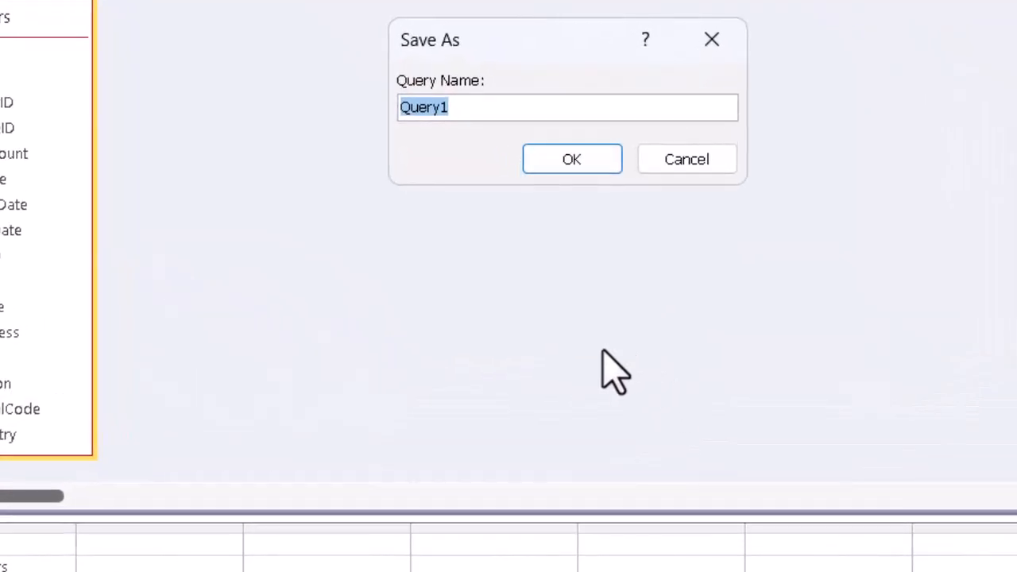
text(qryC)
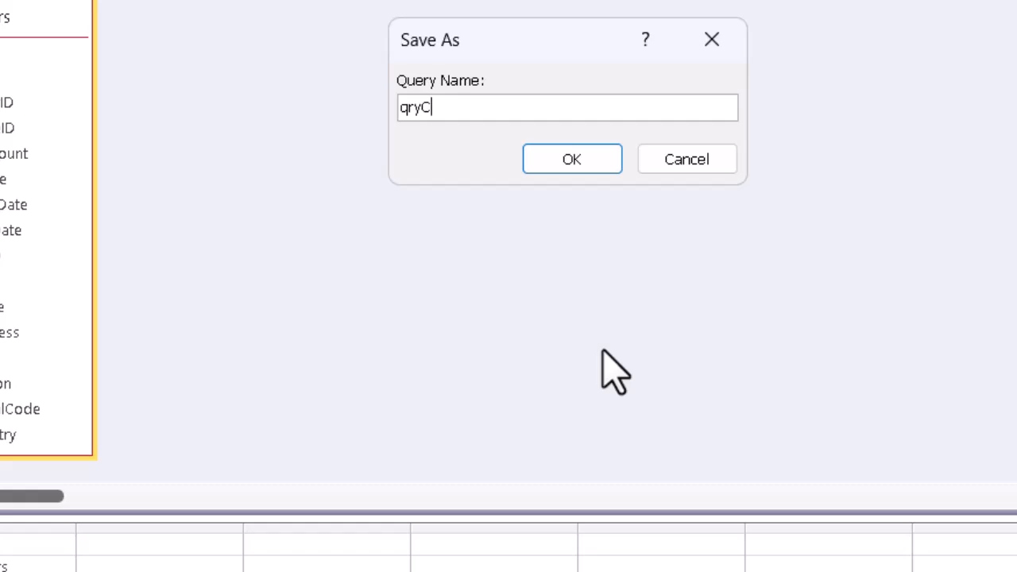
text(anadaFreight)
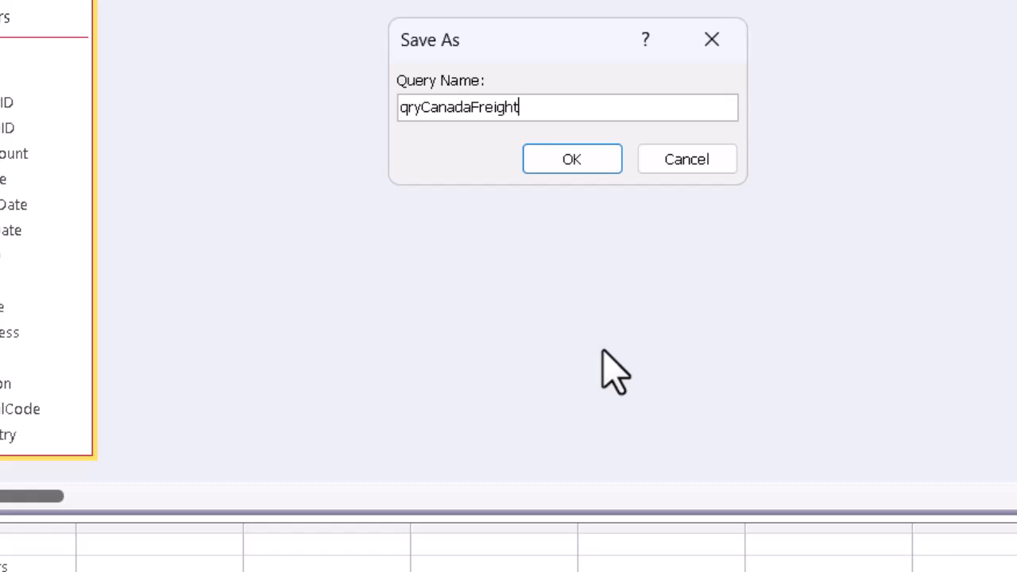
click(590, 146)
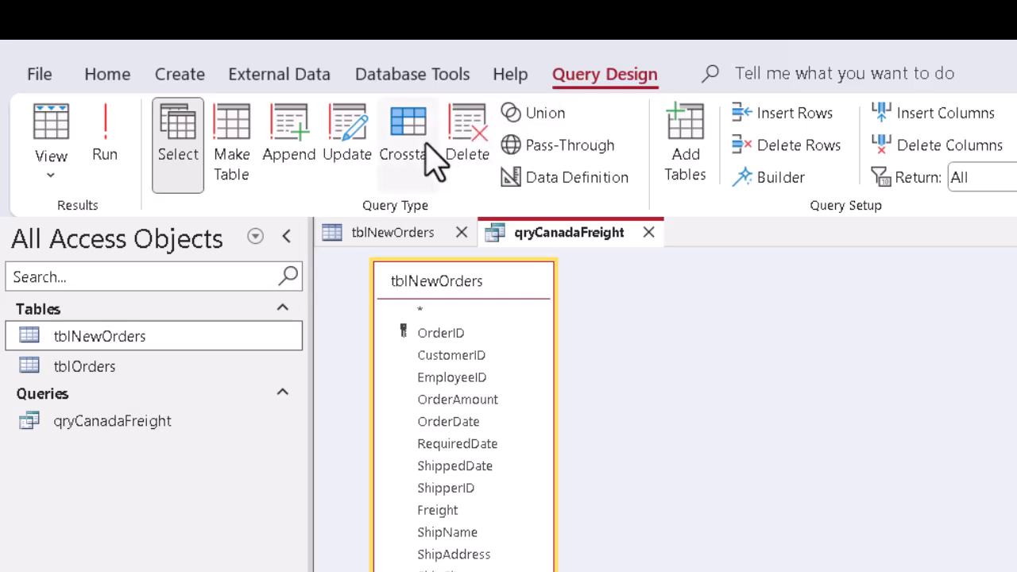
Change the query to an Update query and add the Freight field to the grid
click(354, 120)
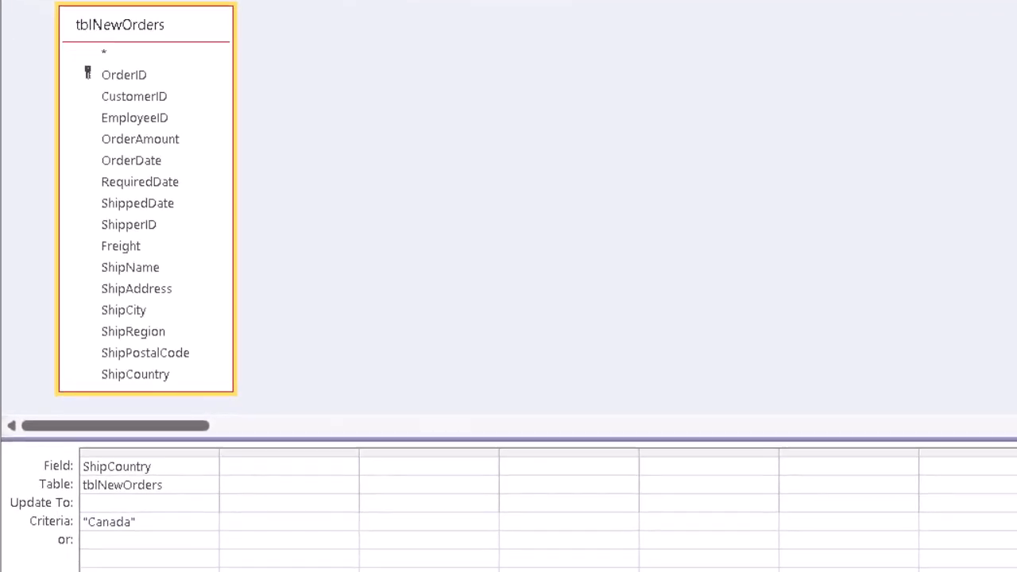
click(176, 537)
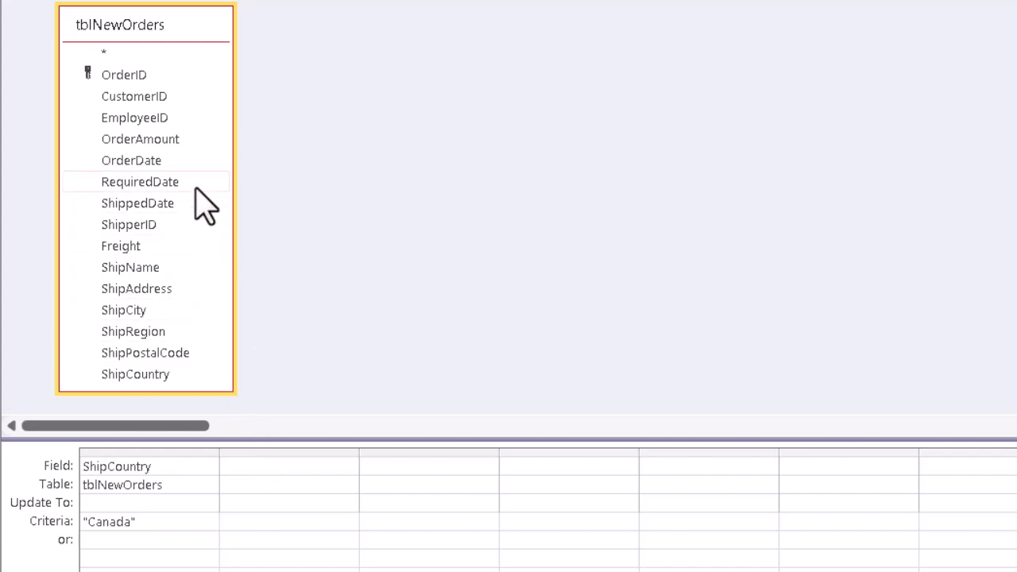
click(127, 247)
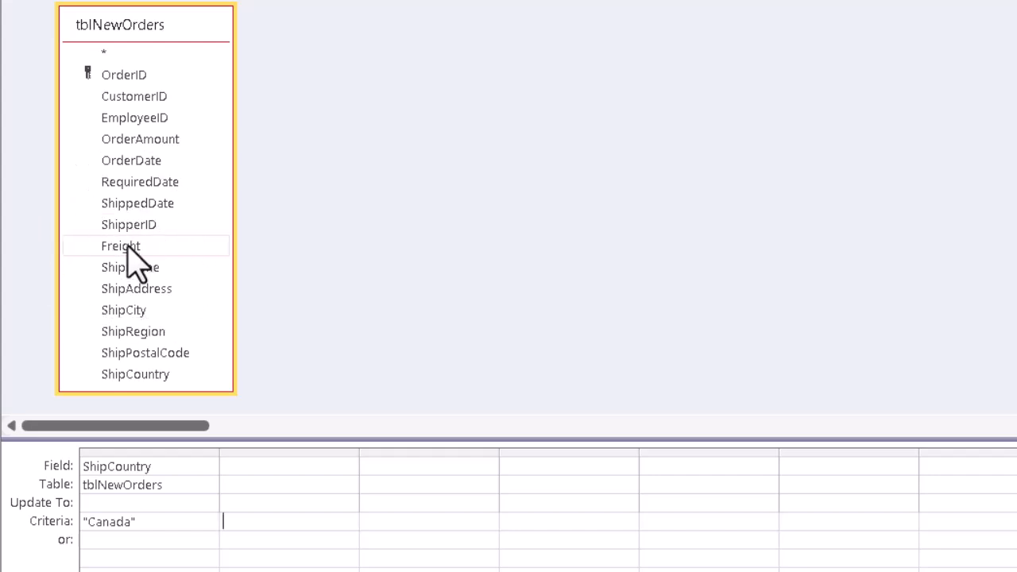
double_click(127, 248)
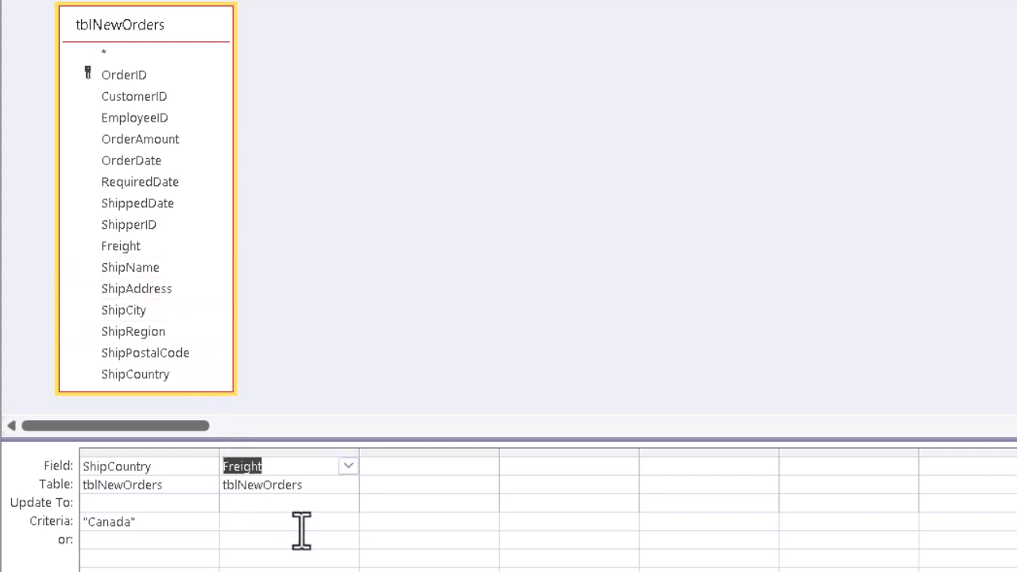
Enter [Freight]*0.9 as the Update To expression for Freight through the Zoom box
click(260, 502)
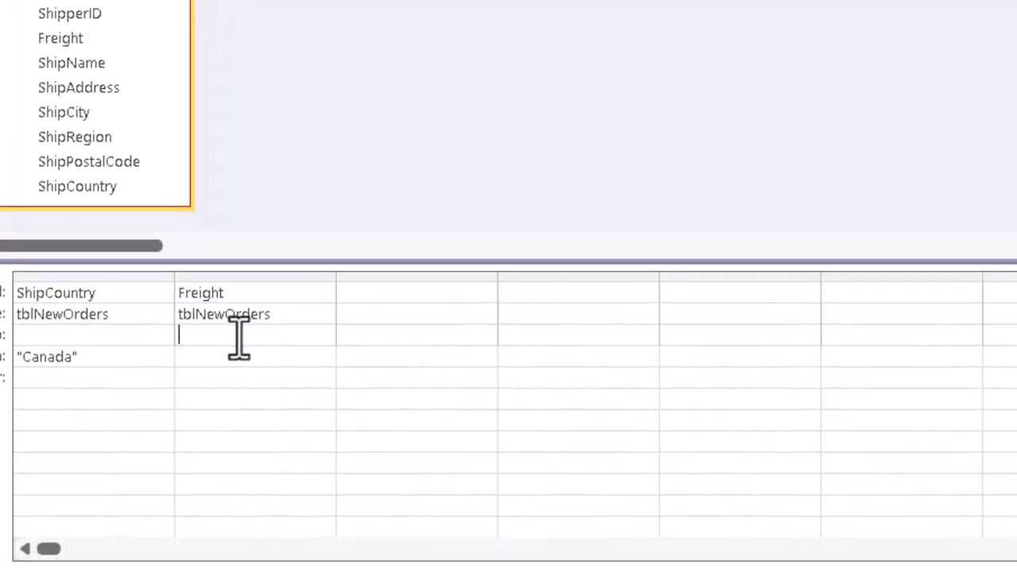
key(ctrl)
right_click(239, 338)
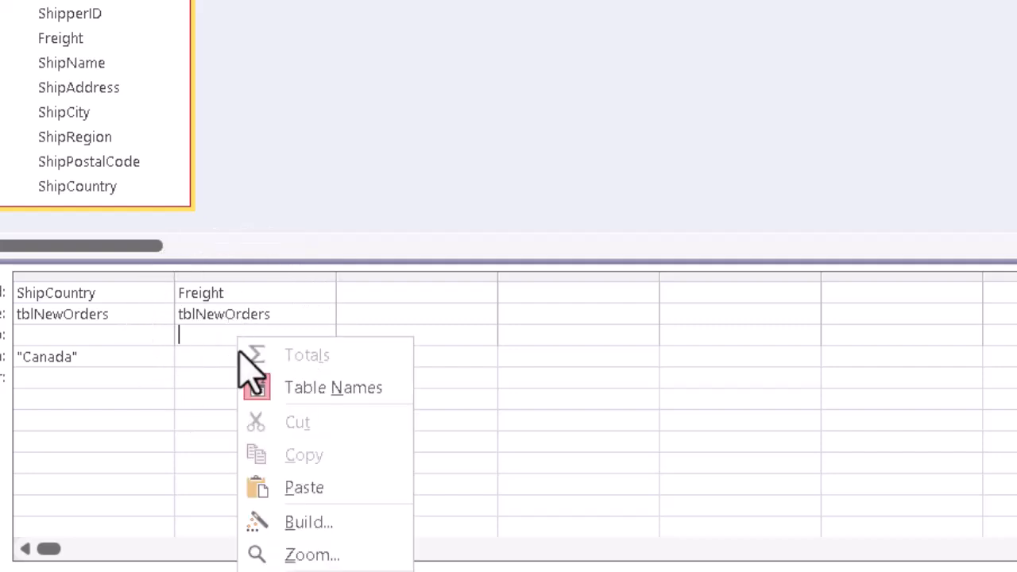
click(312, 556)
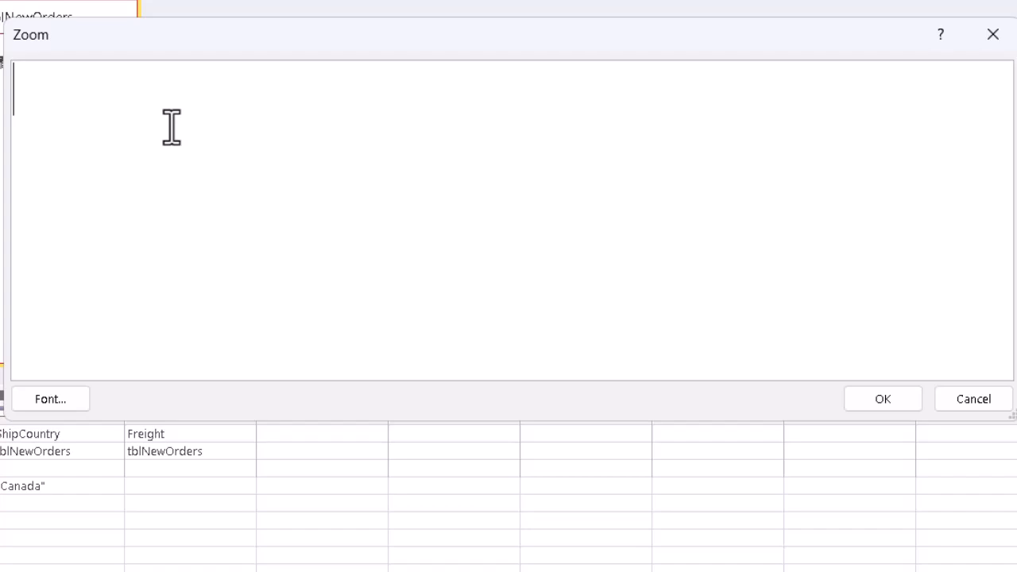
text([F)
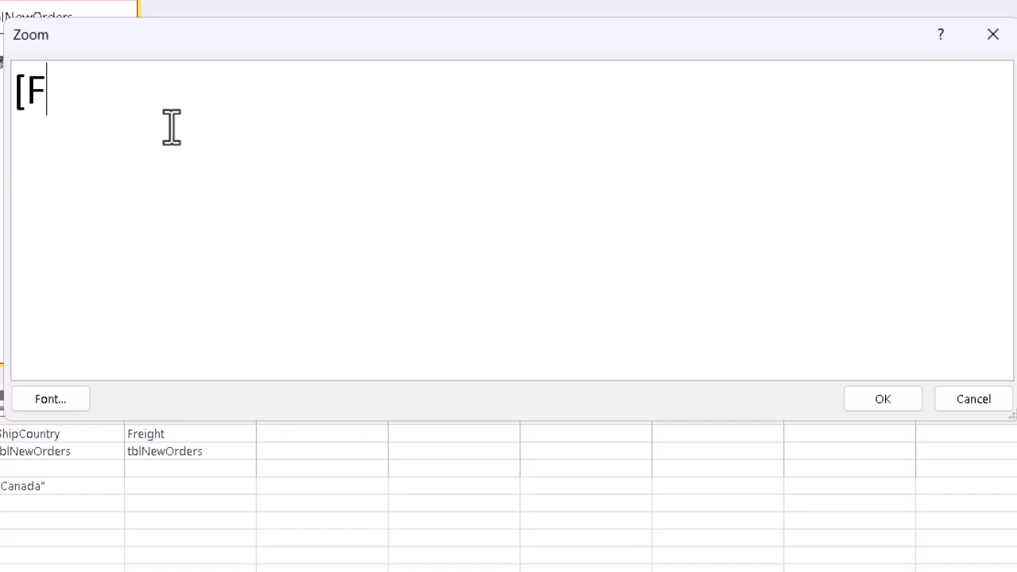
text(reight)
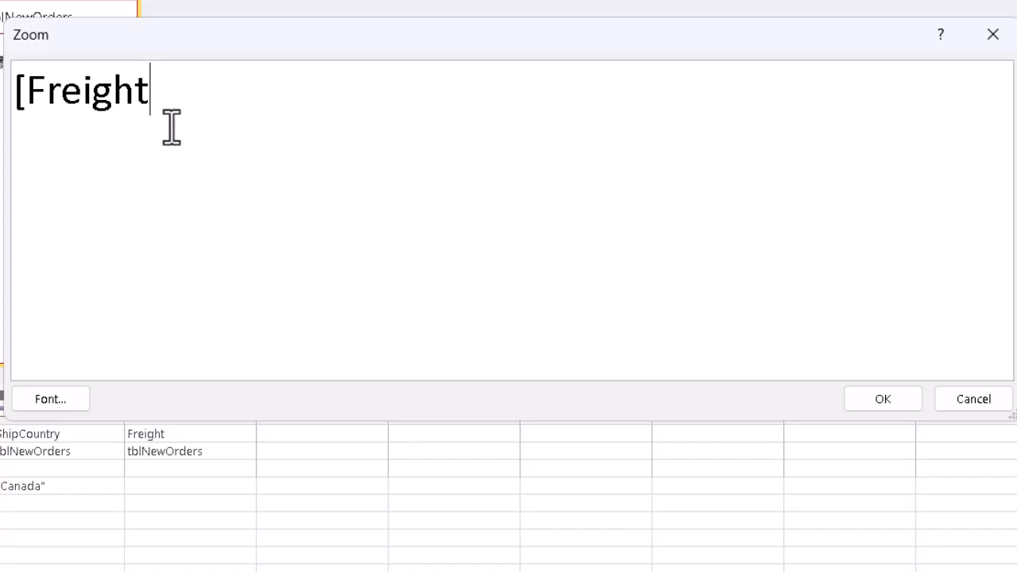
text(]*0)
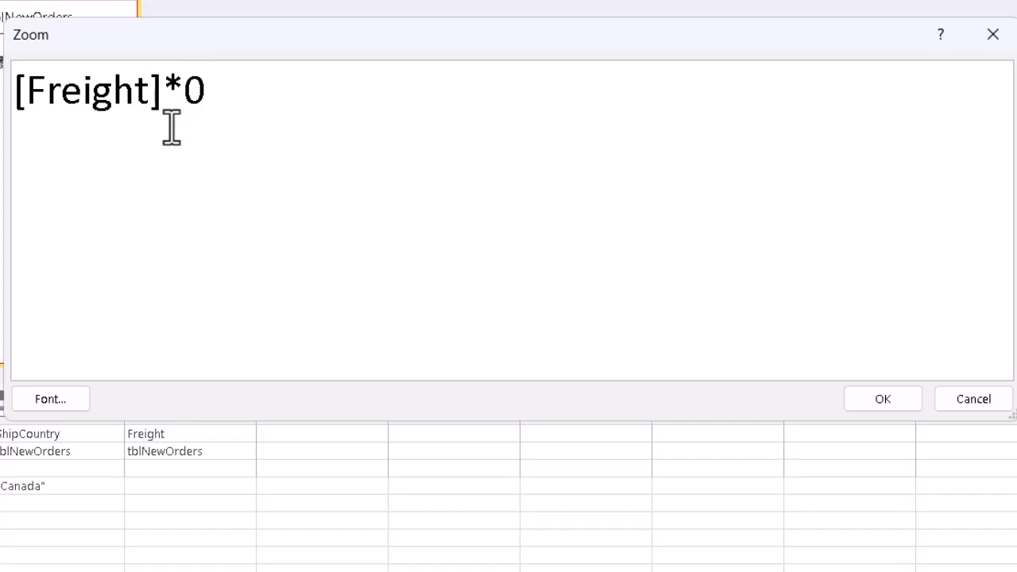
text(.9)
click(867, 404)
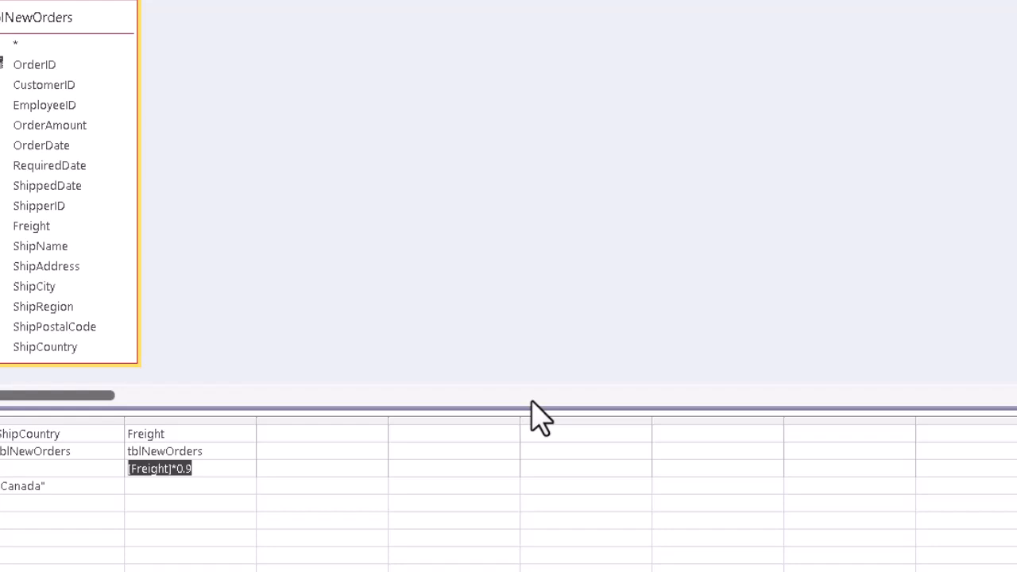
click(211, 470)
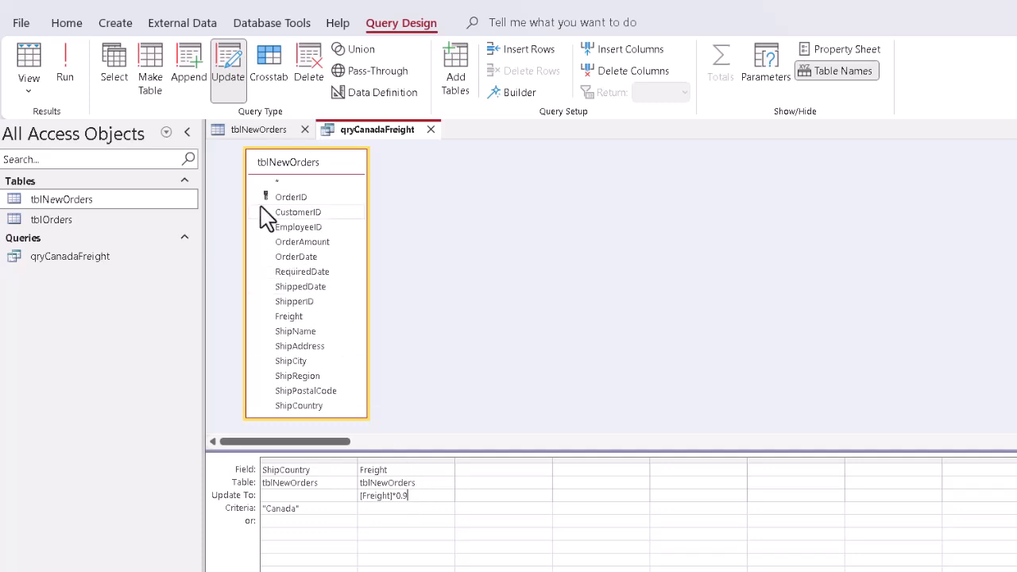
Run the update query and confirm updating the records
click(67, 73)
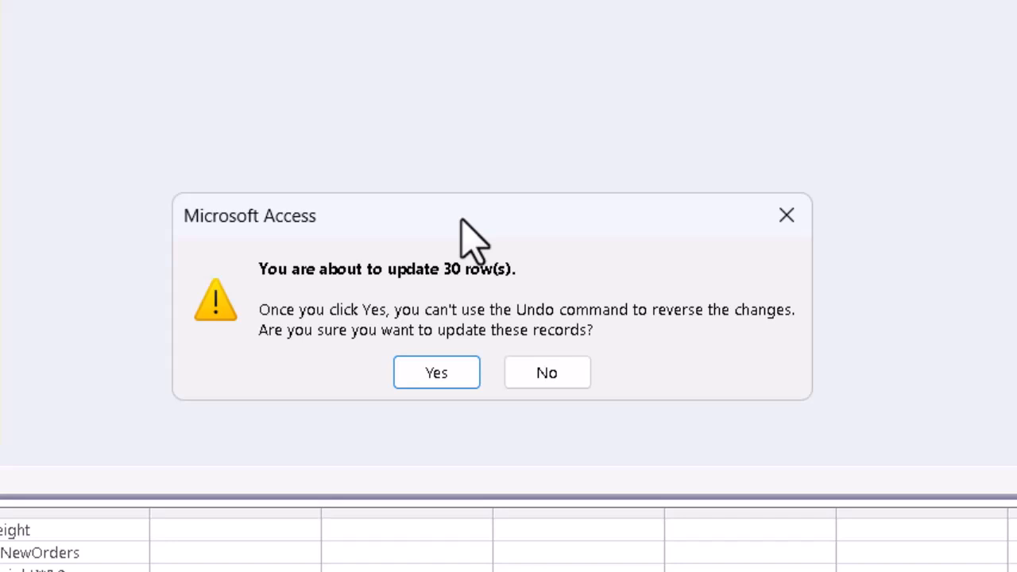
click(438, 374)
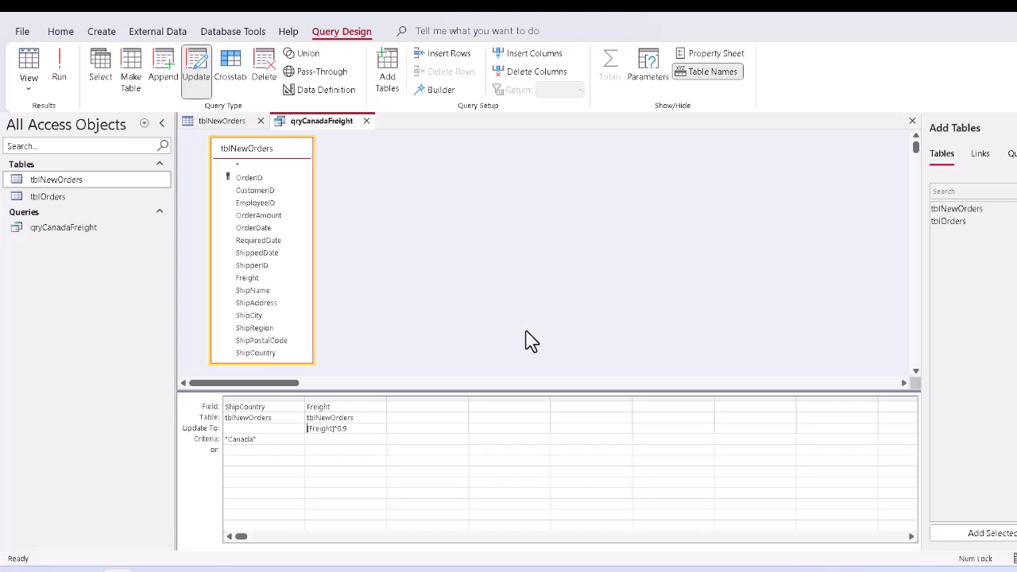
Close the query, saving its design changes
click(366, 121)
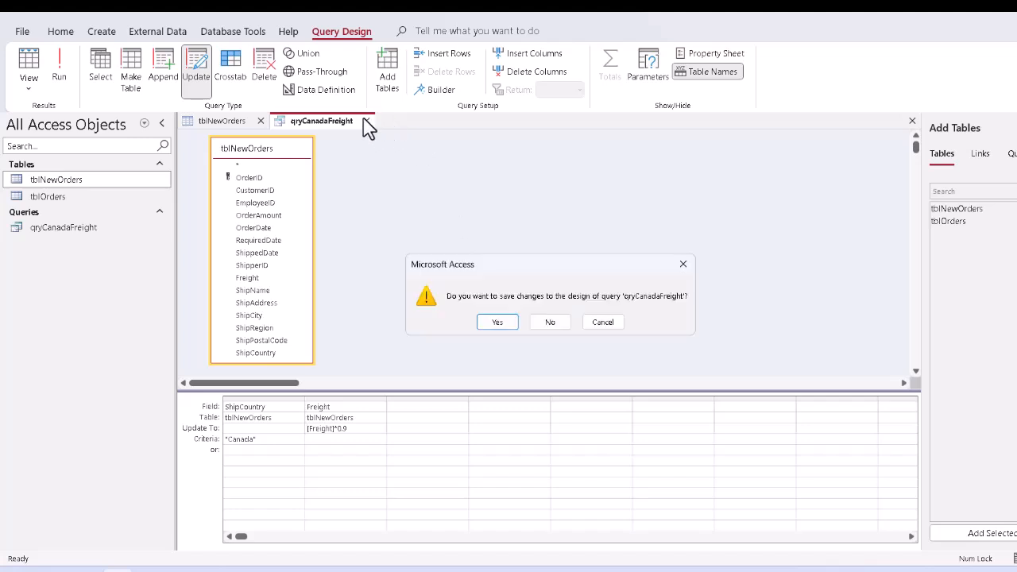
click(496, 323)
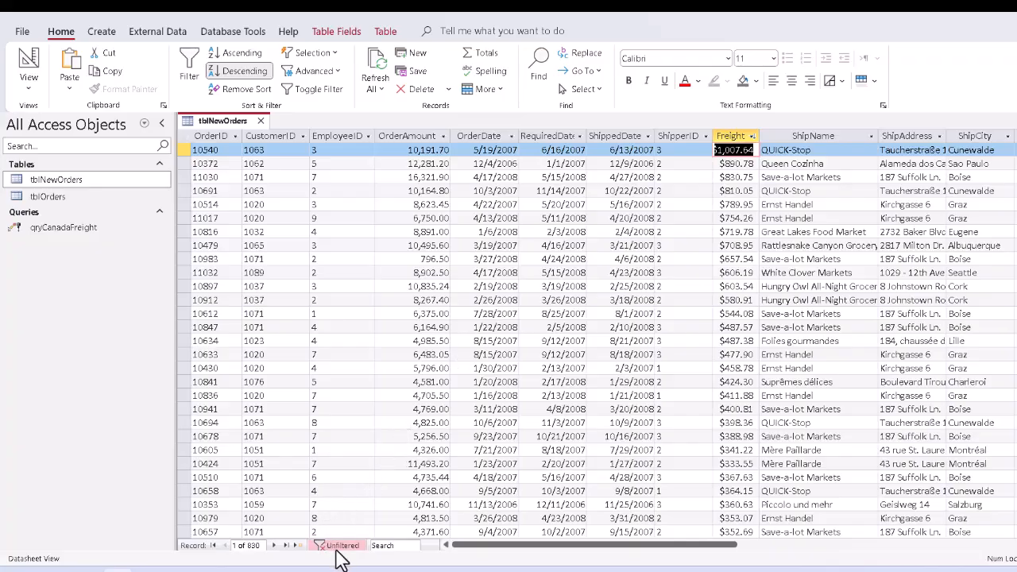
Toggle the Canada filter on and off in tblNewOrders to check the Freight values
click(340, 549)
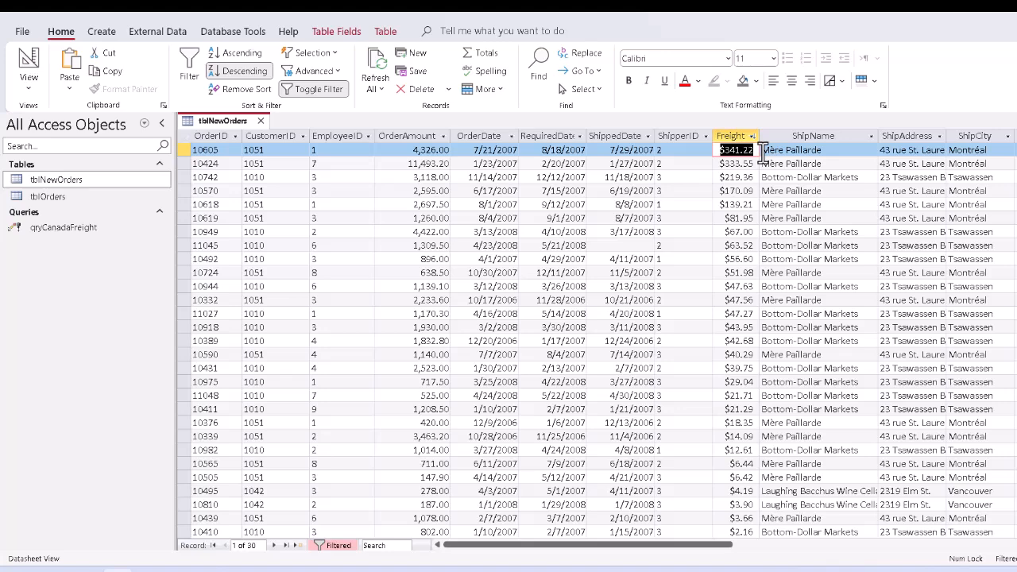
click(334, 547)
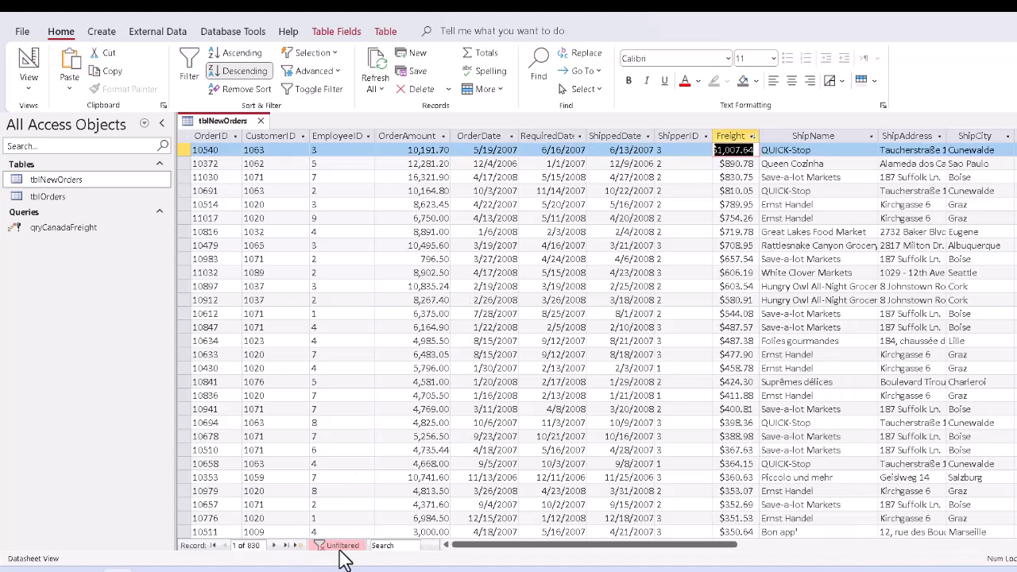